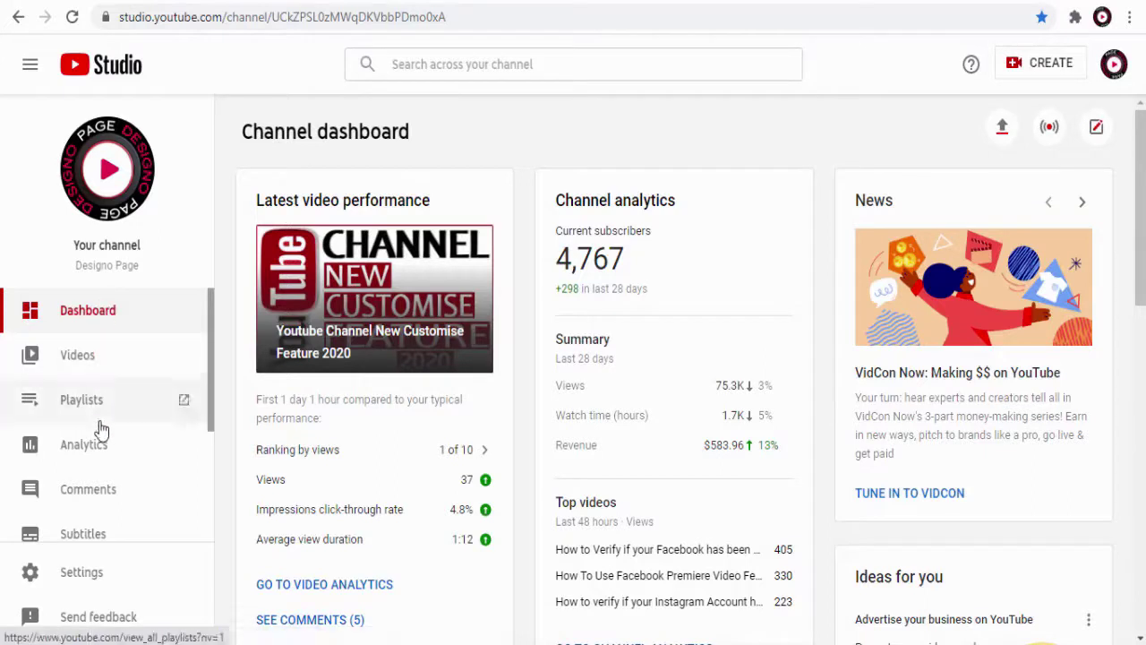
Open the channel's advanced settings and follow the link to the Advanced channel settings page
left_click(80, 578)
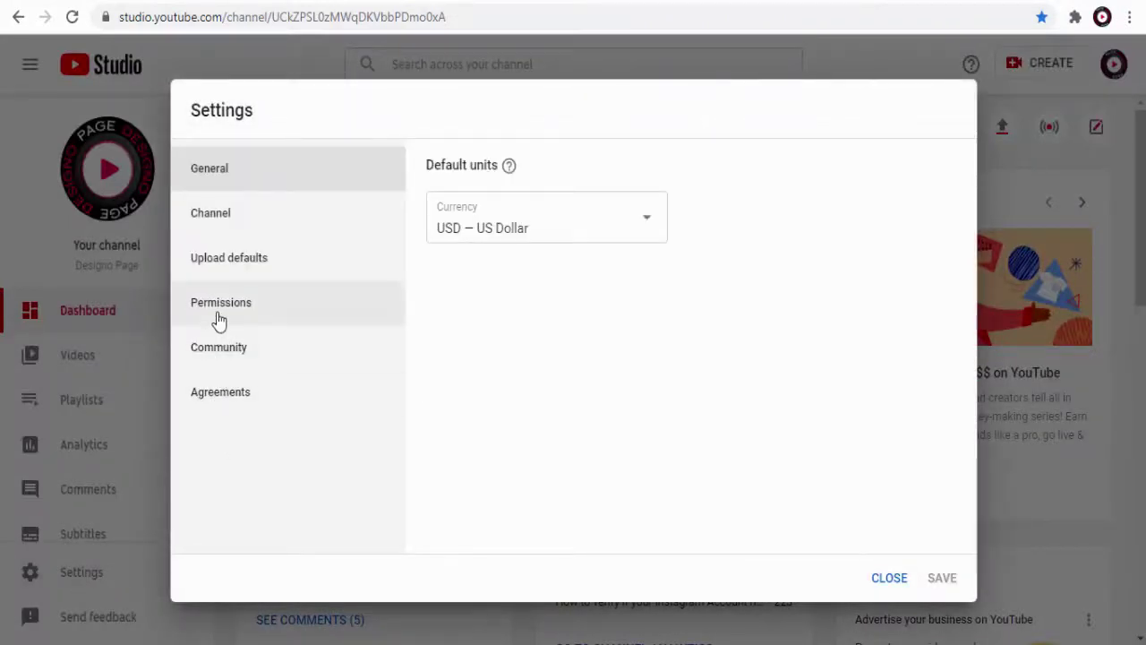
left_click(219, 229)
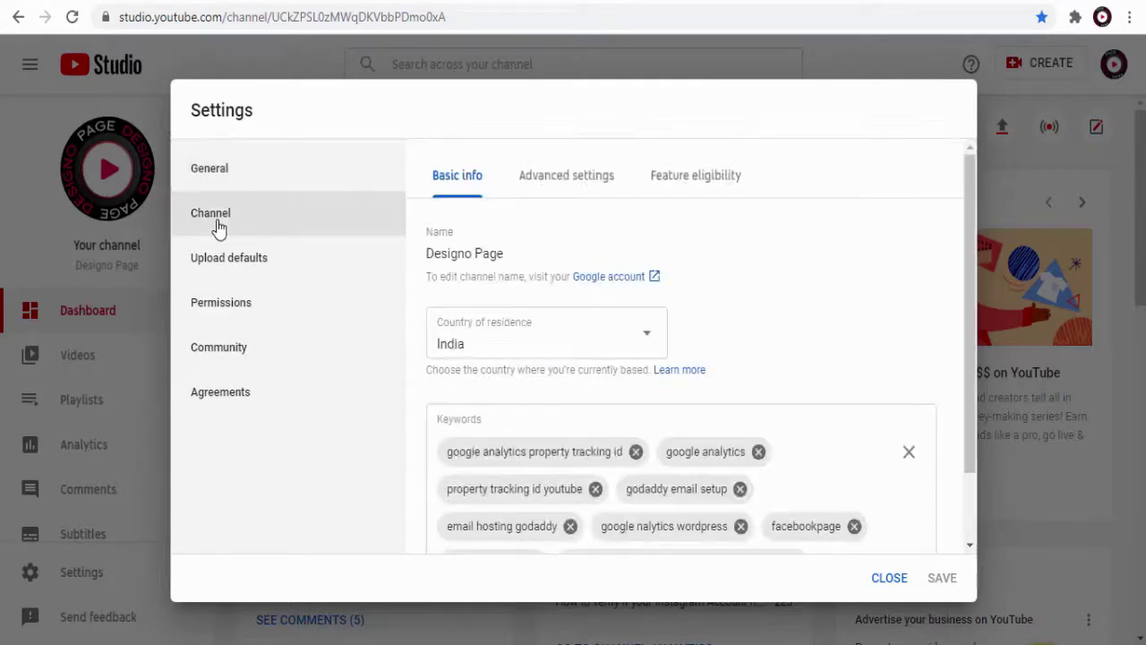
left_click(561, 199)
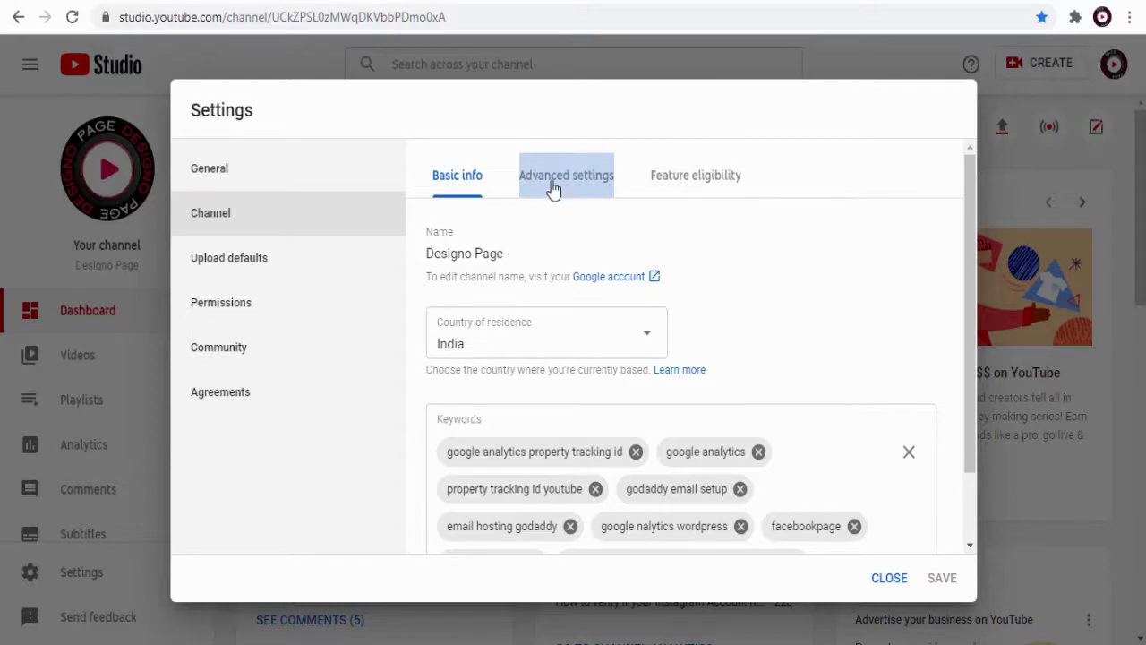
left_click(555, 187)
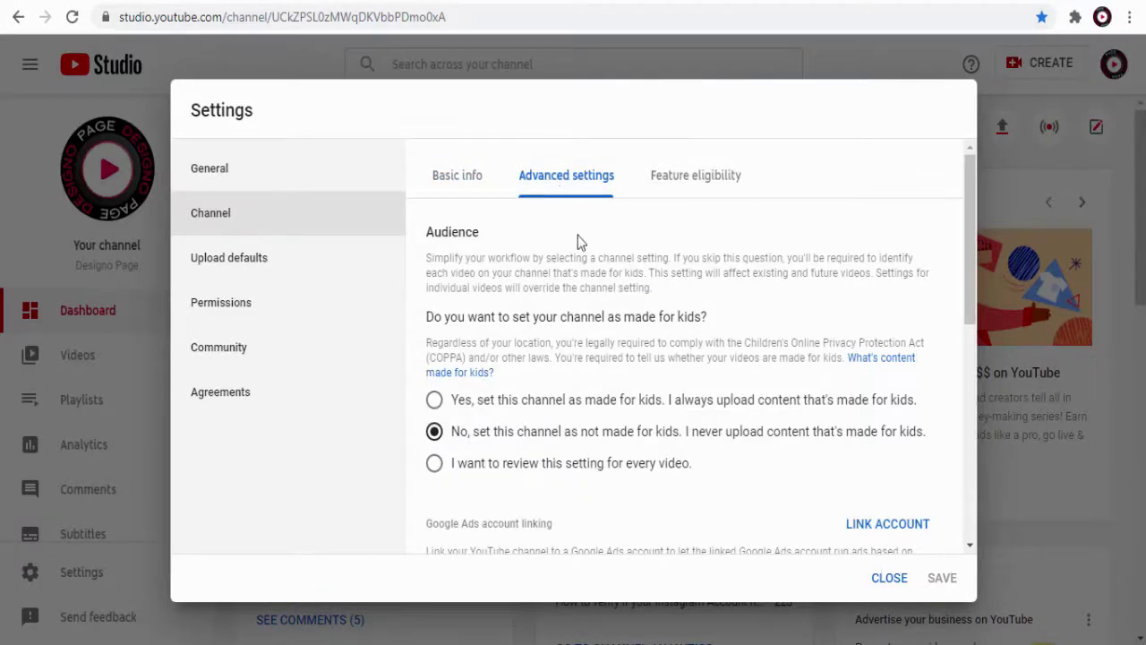
scroll(578, 242, "down", 4)
scroll(578, 243, "down", 2)
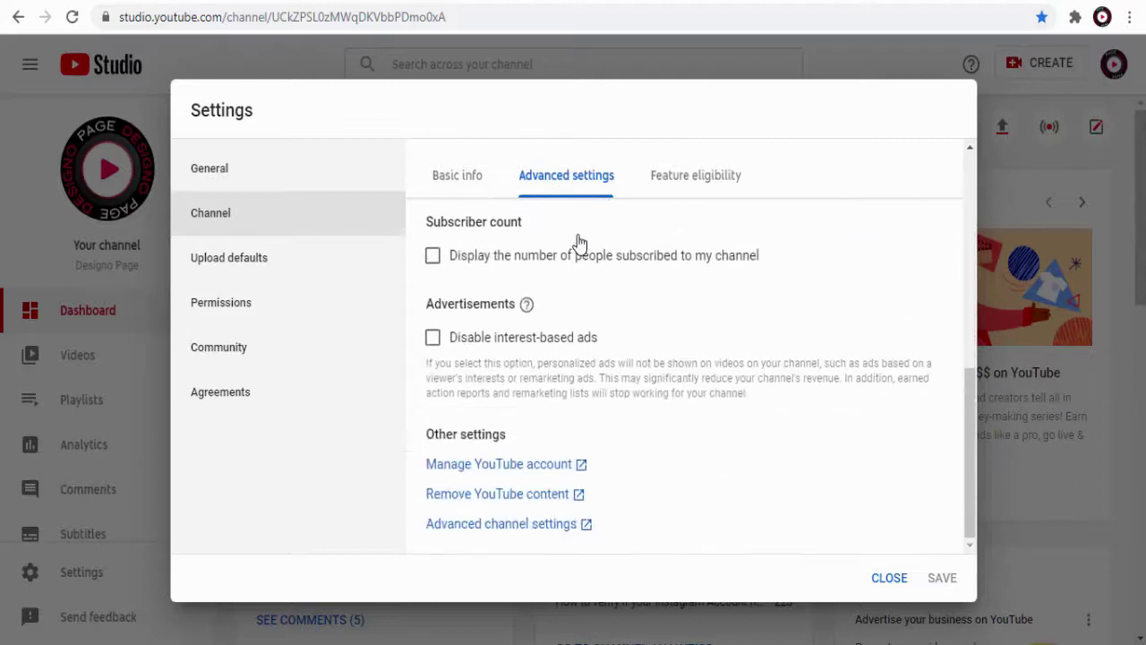
left_click(542, 531)
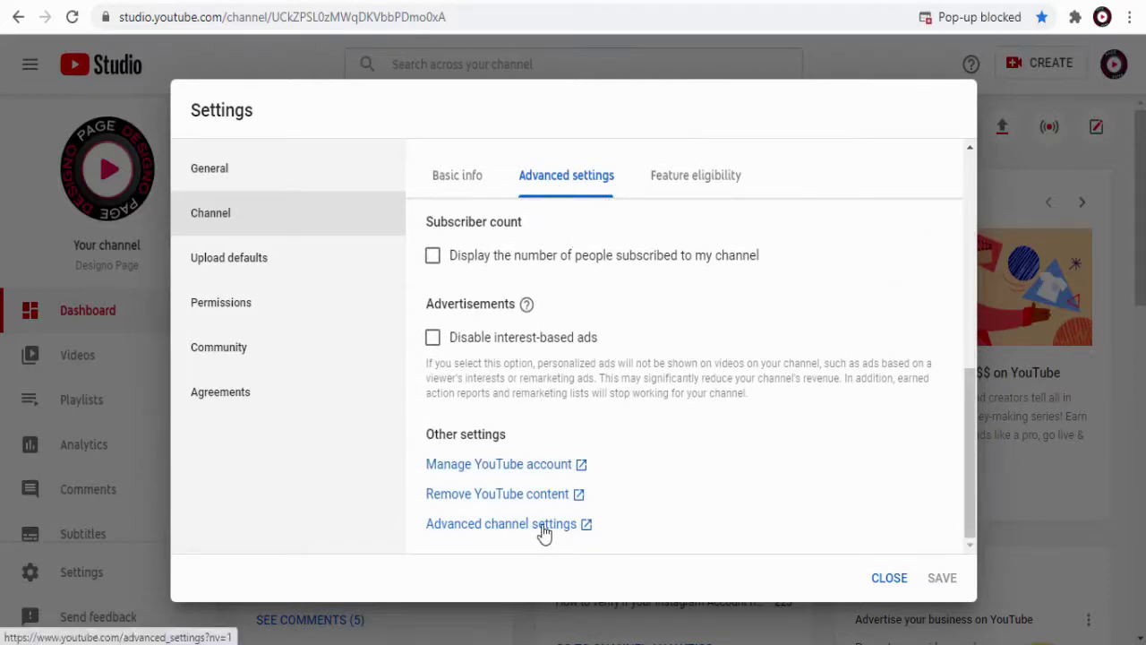
left_click(542, 530)
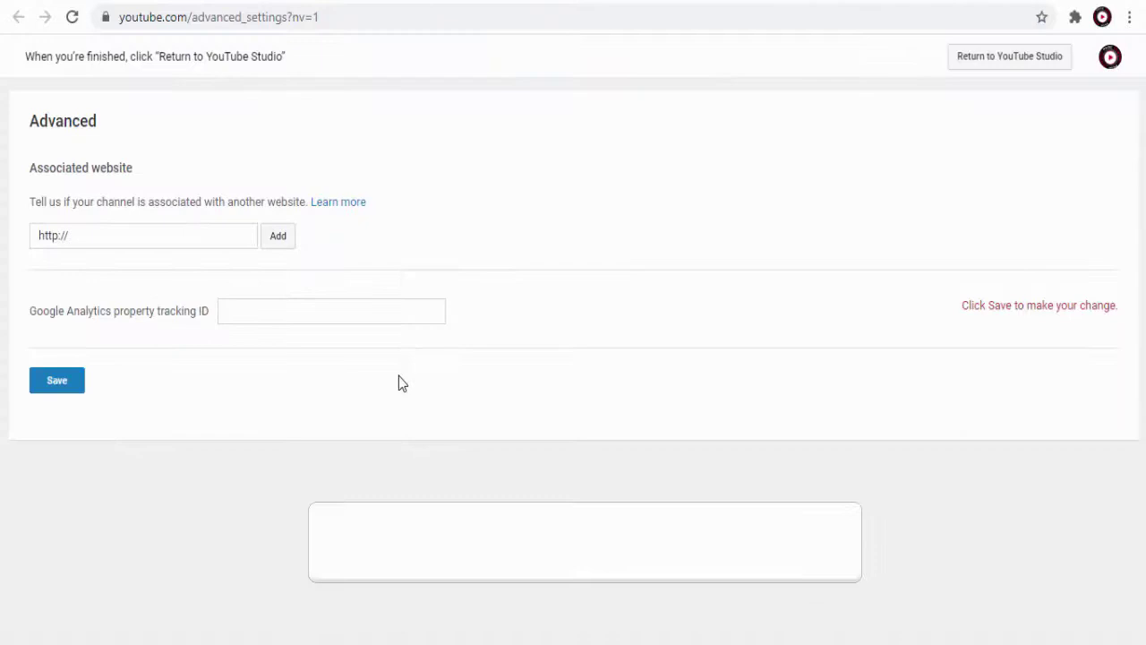
left_click(153, 235)
type("desig")
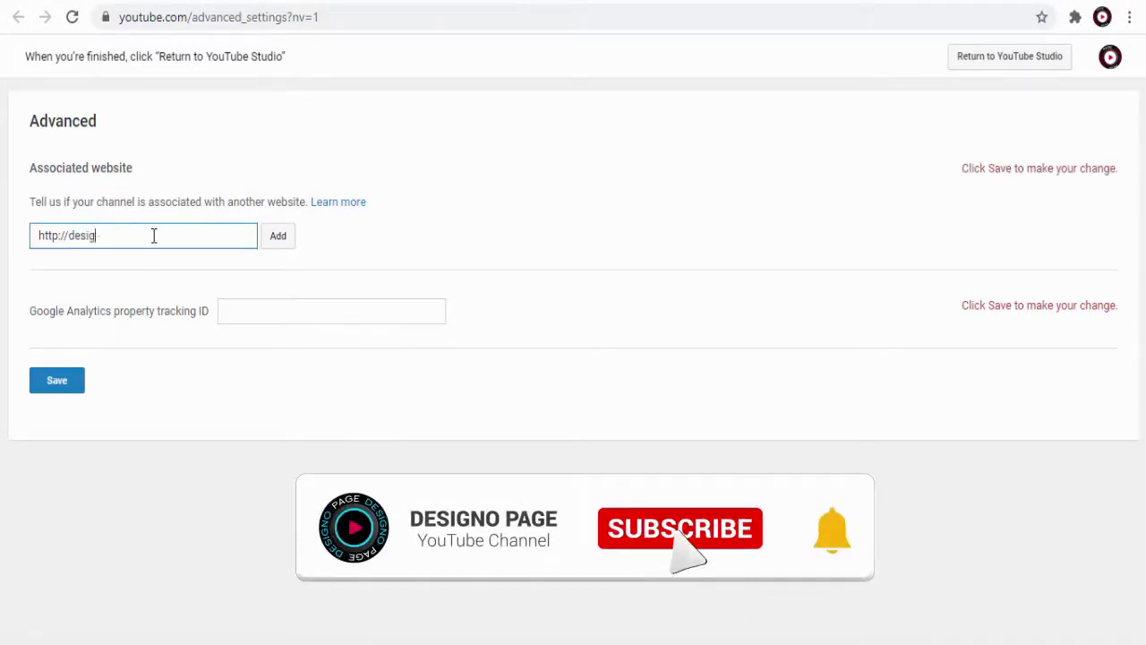
type("nopage.com")
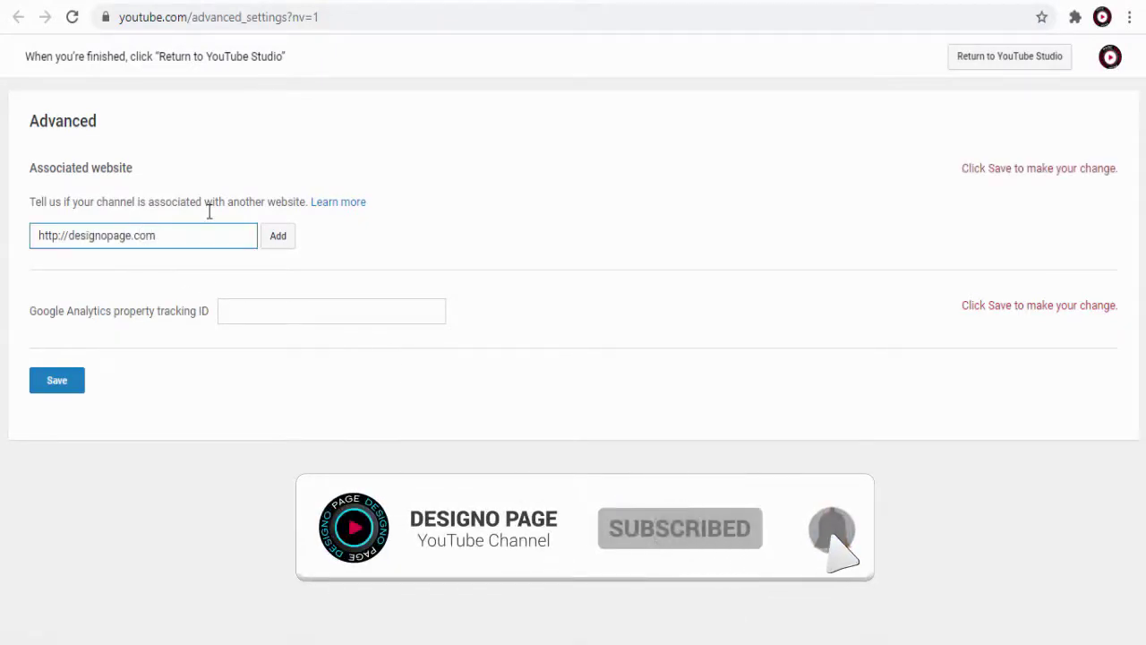
left_click(355, 233)
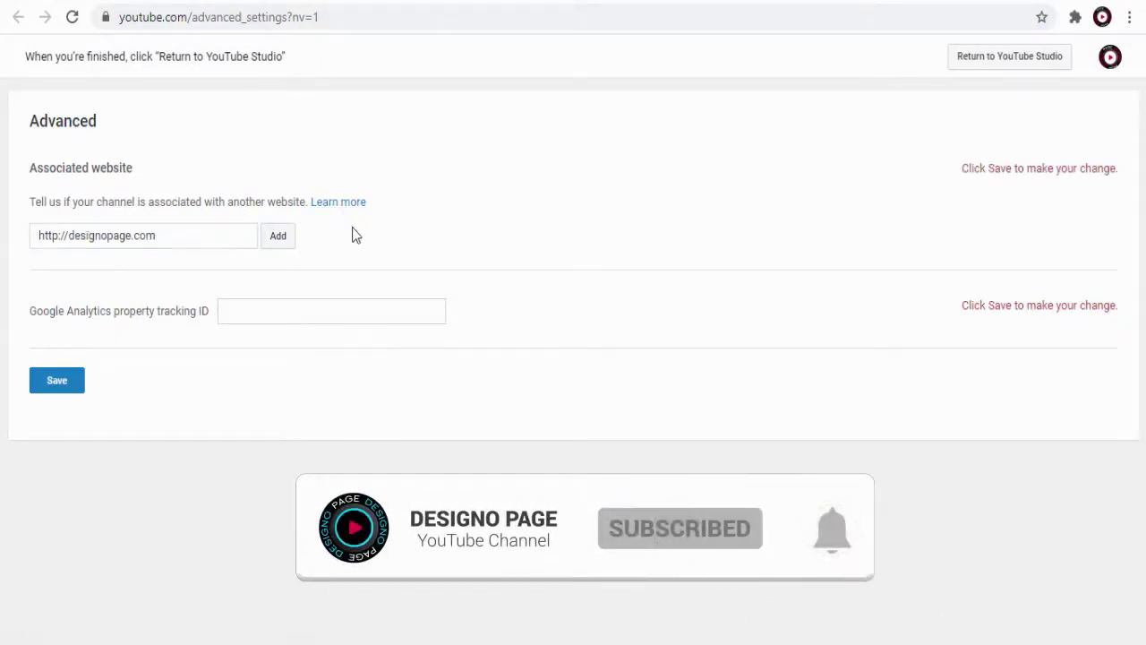
left_click(281, 249)
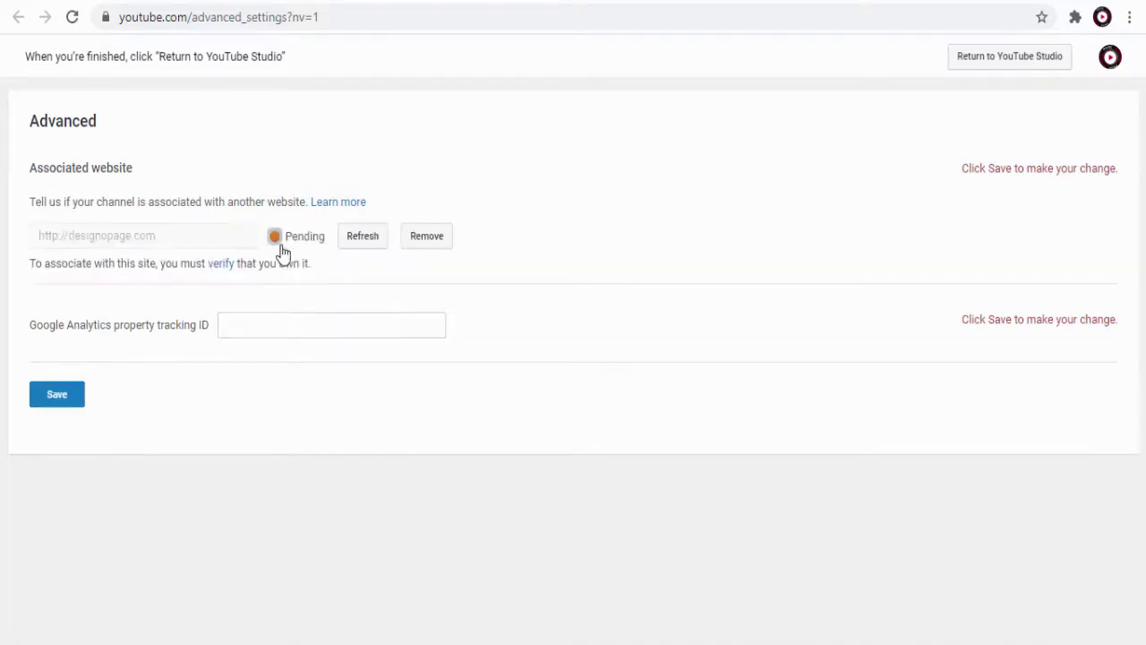
Open the ownership verification page for designopage.com and look at its alternate verification methods
left_click_drag(159, 263, 307, 280)
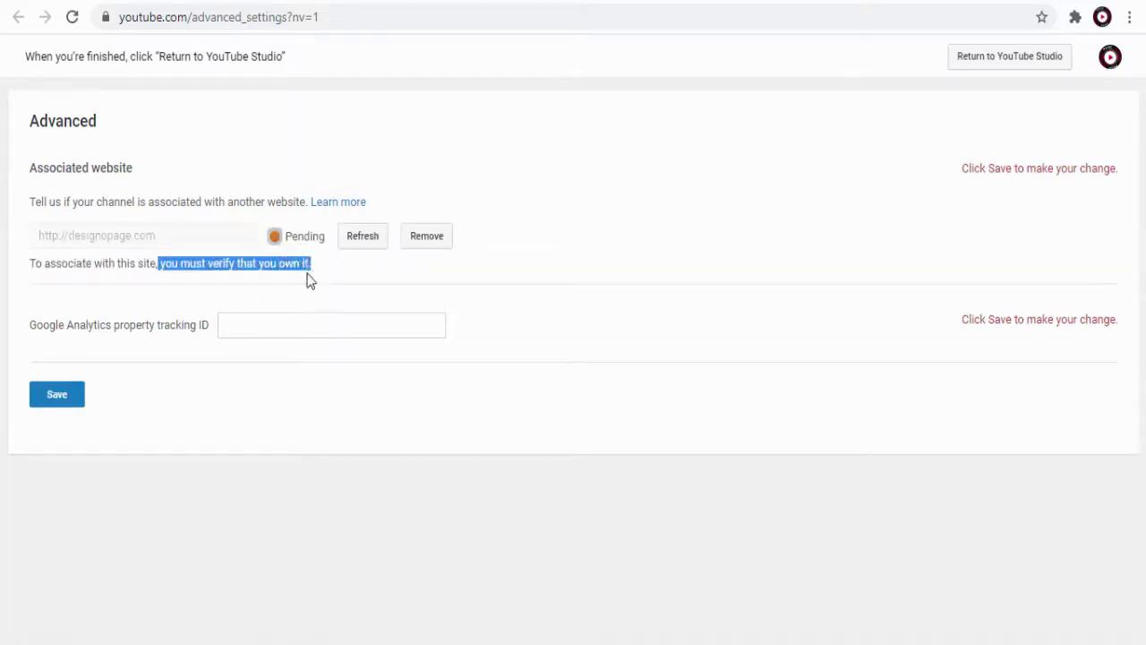
left_click(291, 276)
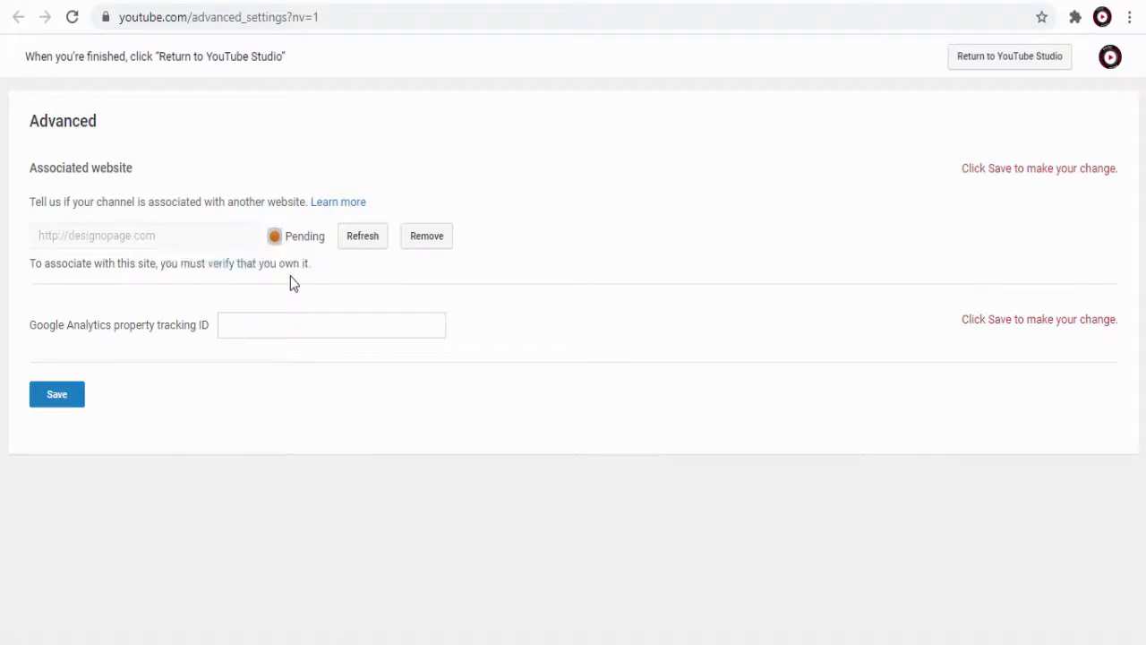
left_click(221, 263)
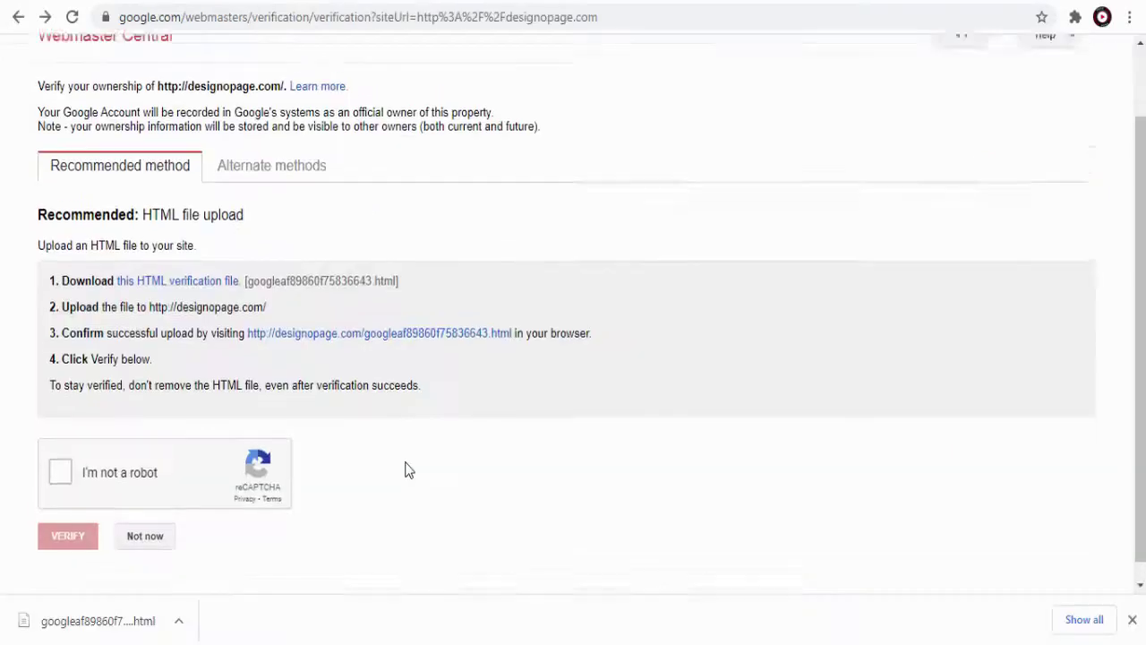
scroll(407, 471, "up", 1)
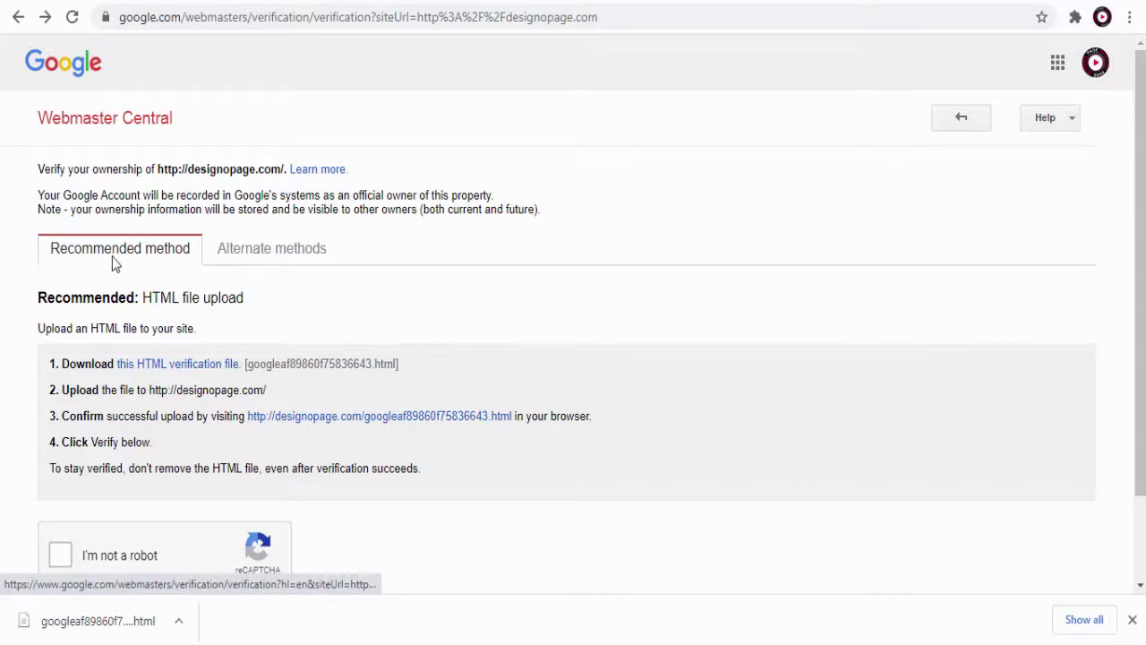
left_click(243, 257)
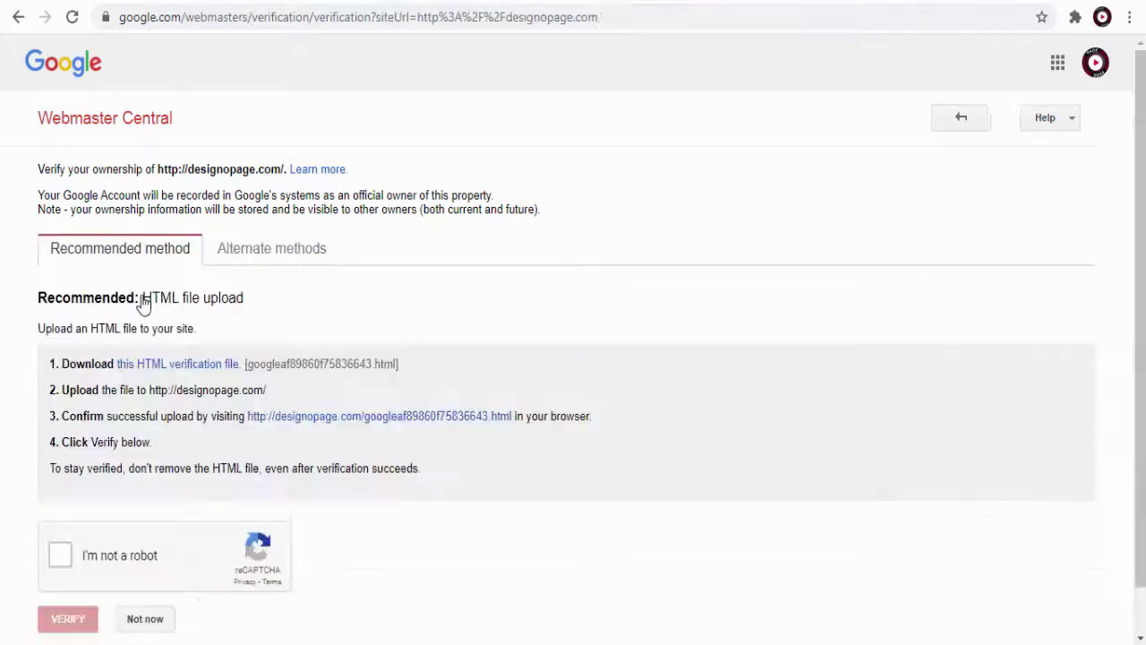
Download the HTML verification file for the recommended HTML file upload method
left_click_drag(143, 305, 243, 304)
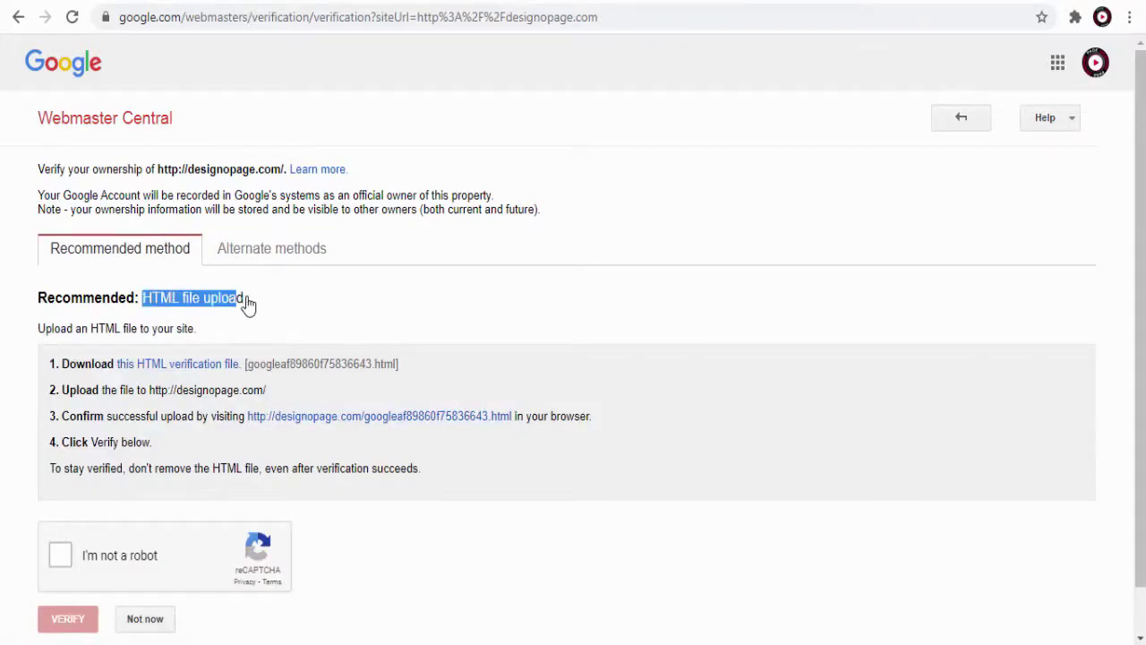
left_click(325, 310)
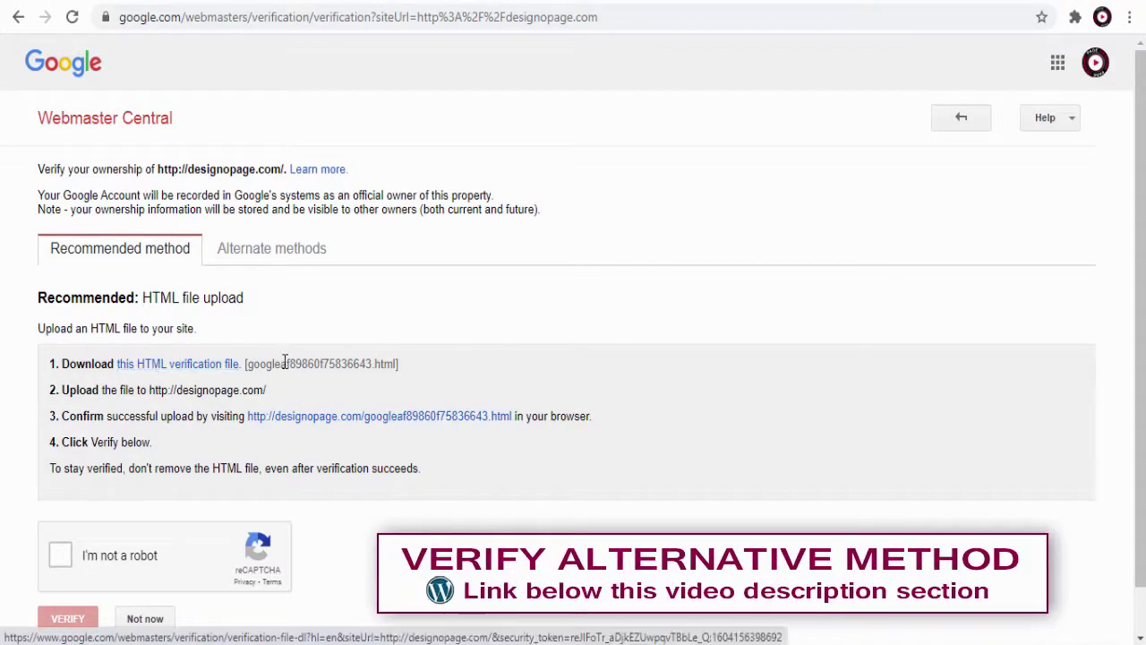
left_click_drag(245, 364, 406, 365)
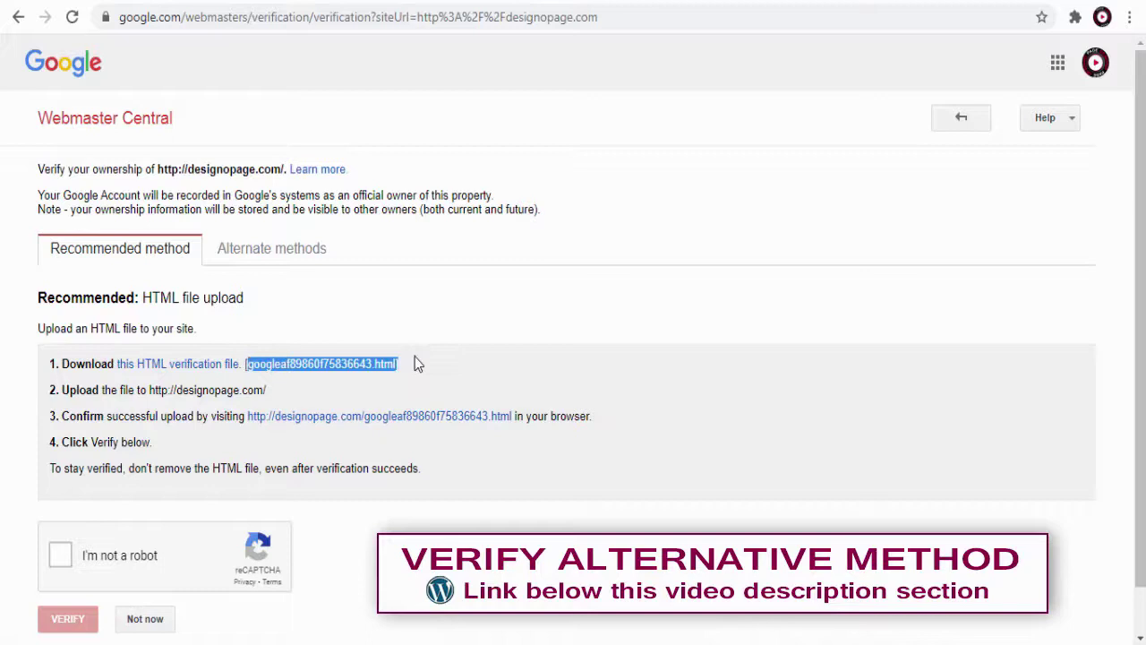
left_click(398, 361)
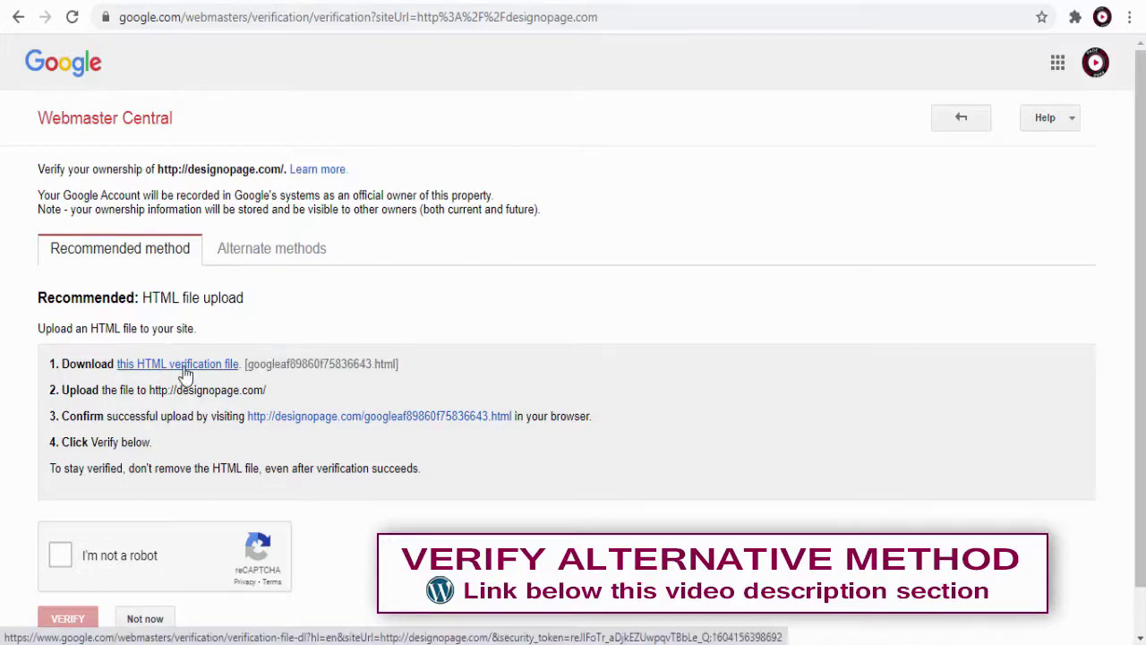
left_click(184, 364)
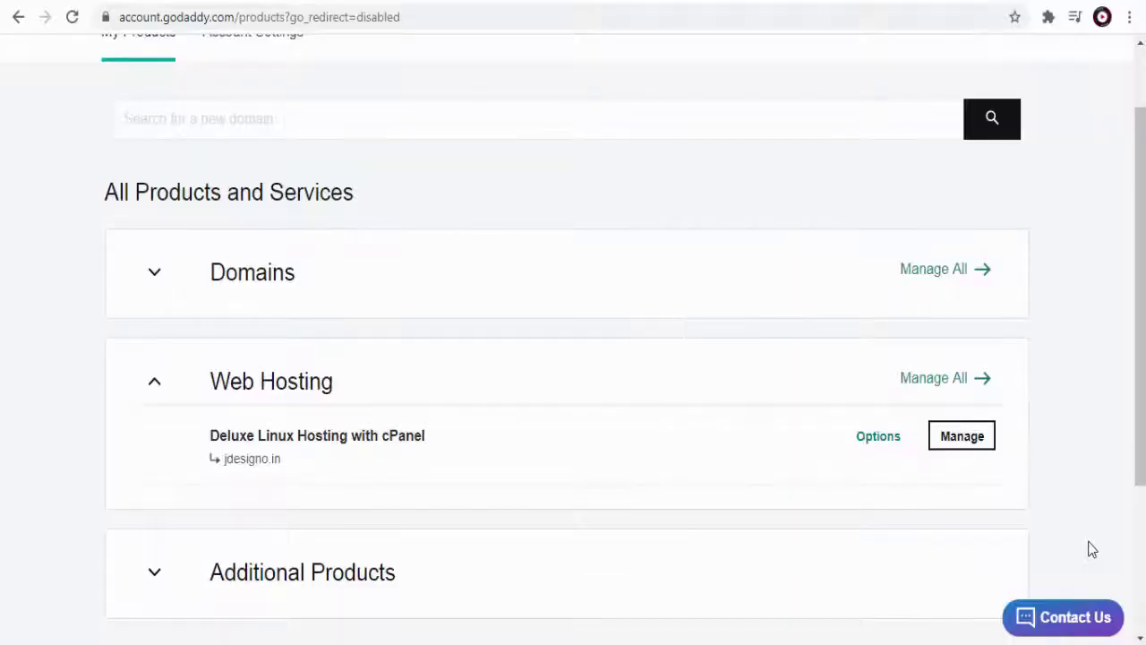
In GoDaddy, manage the Deluxe Linux Hosting with cPanel and open public_html/designopage.com in its File Manager
left_click(971, 440)
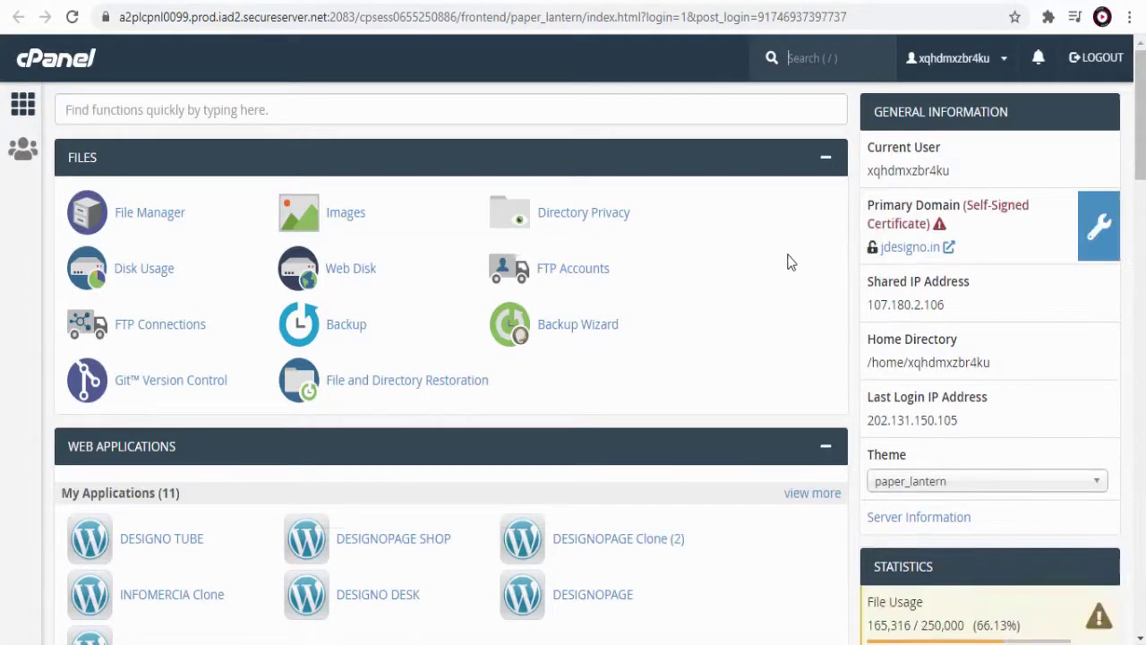
left_click(136, 221)
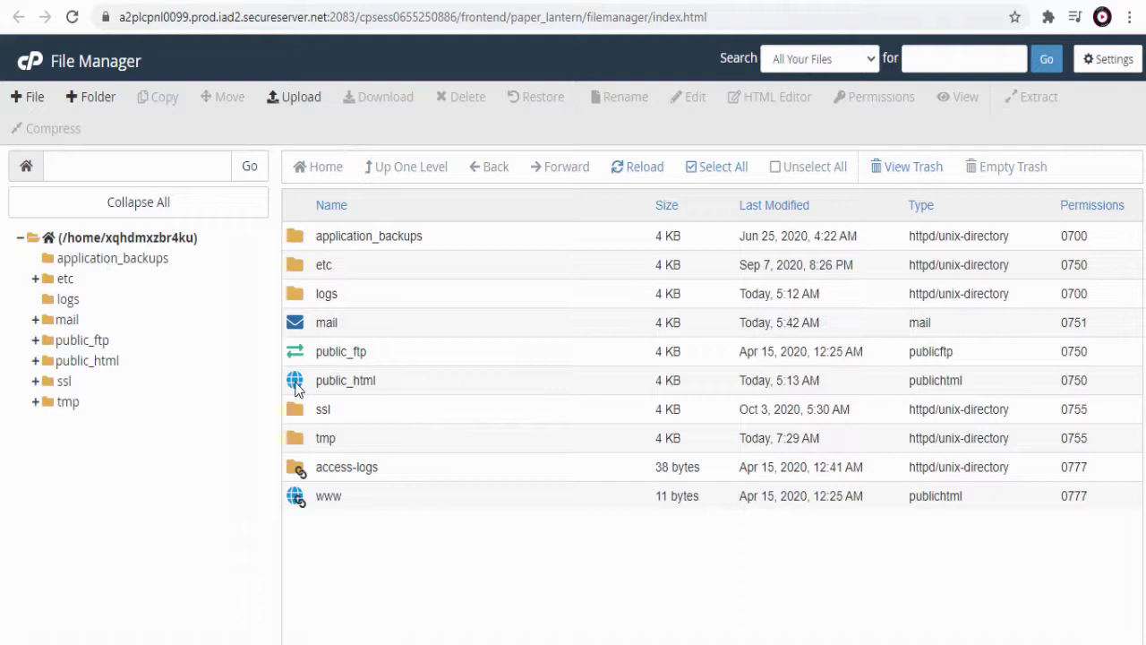
left_click(299, 386)
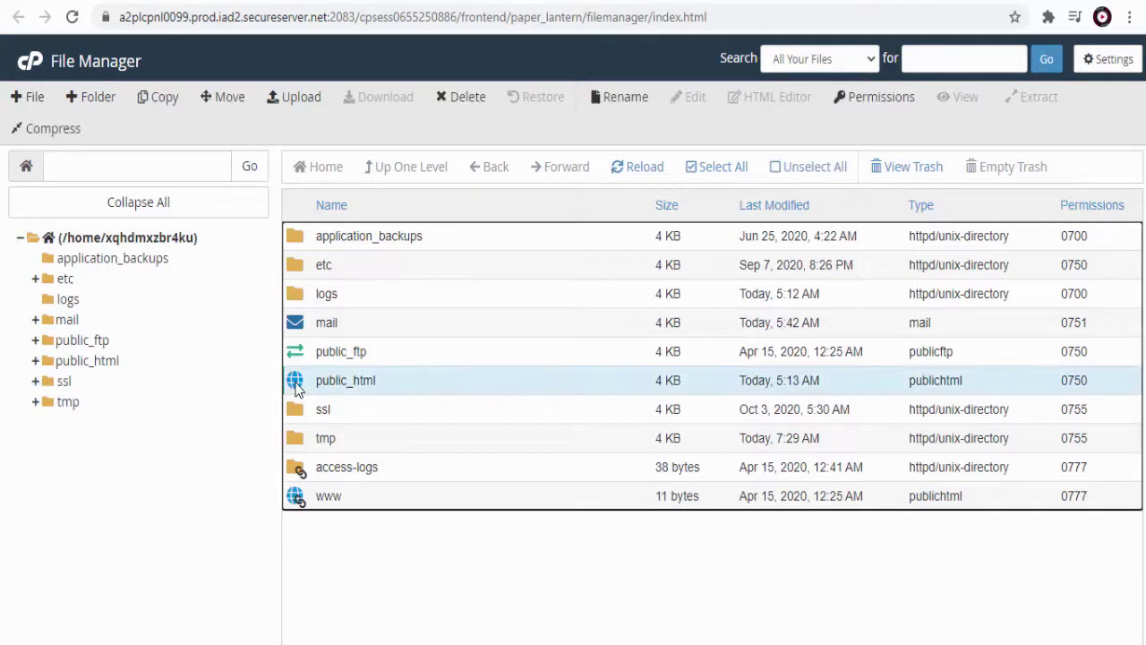
double_click(307, 387)
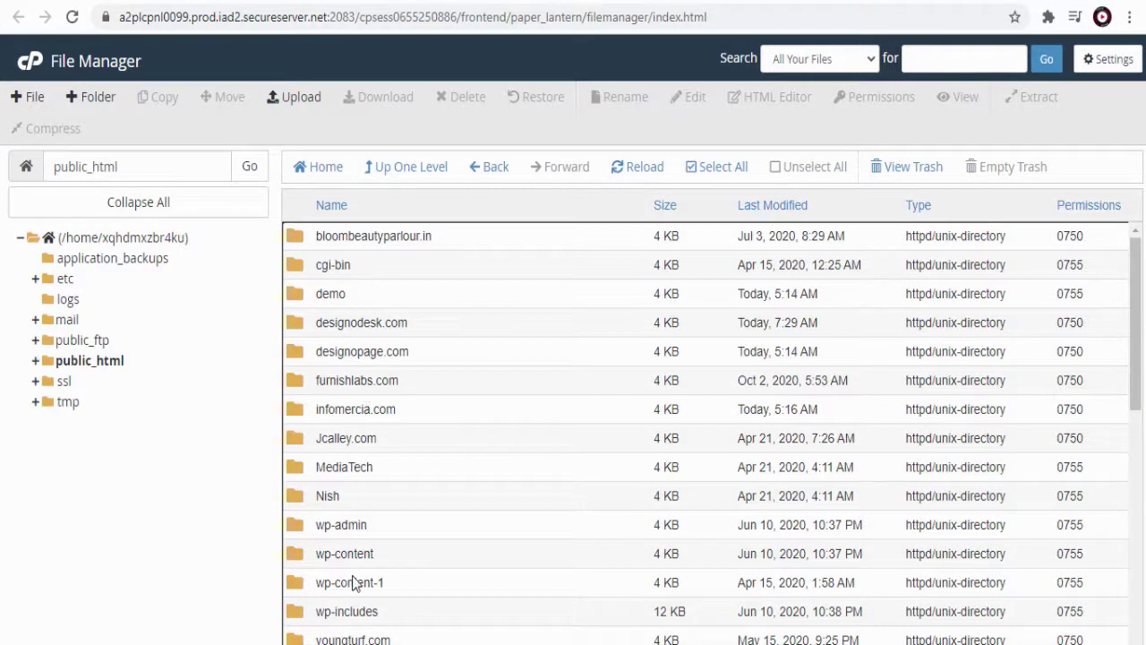
left_click(305, 361)
double_click(302, 359)
Upload the HTML verification file from the website Verify folder into the designopage.com directory and return to that directory
left_click(292, 97)
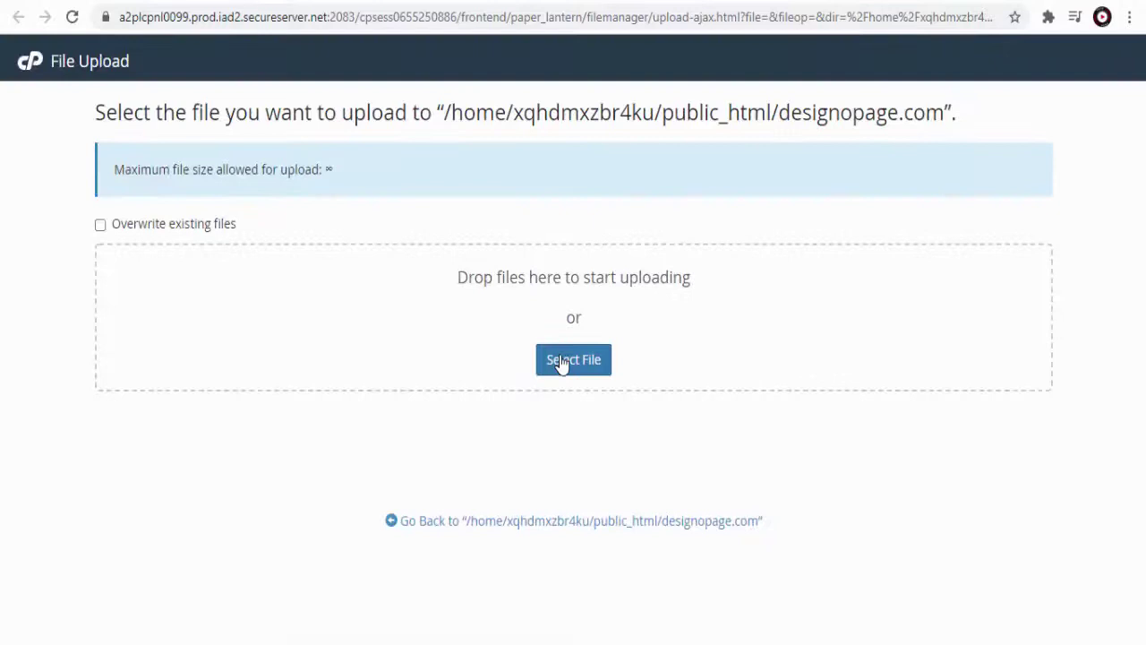
left_click(560, 363)
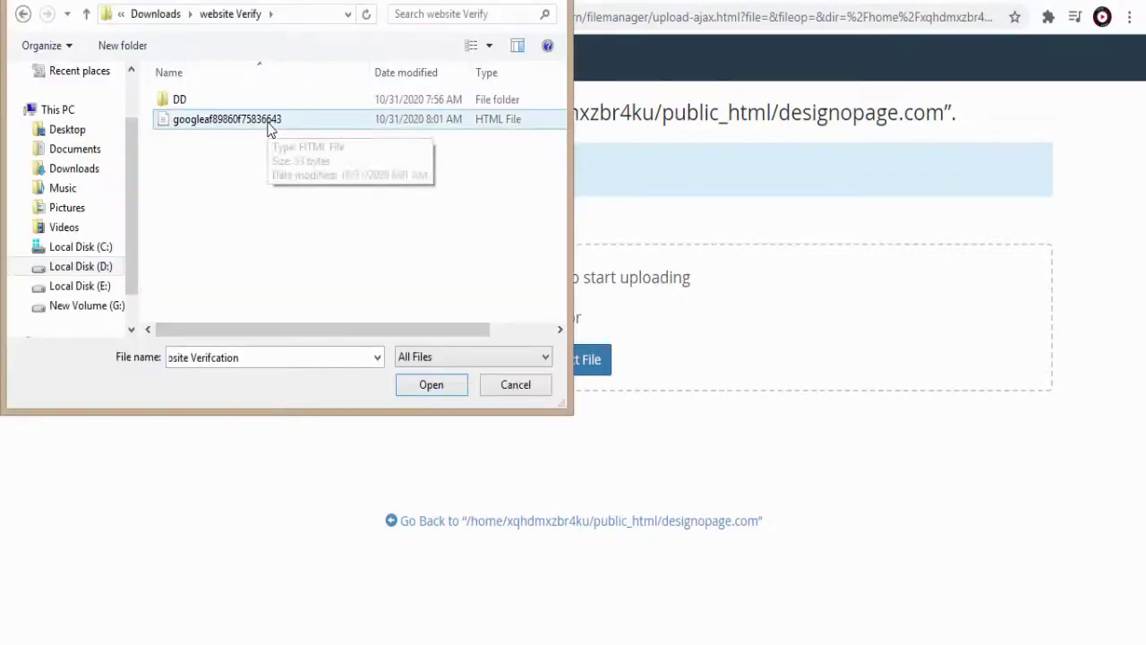
left_click(273, 128)
left_click(423, 386)
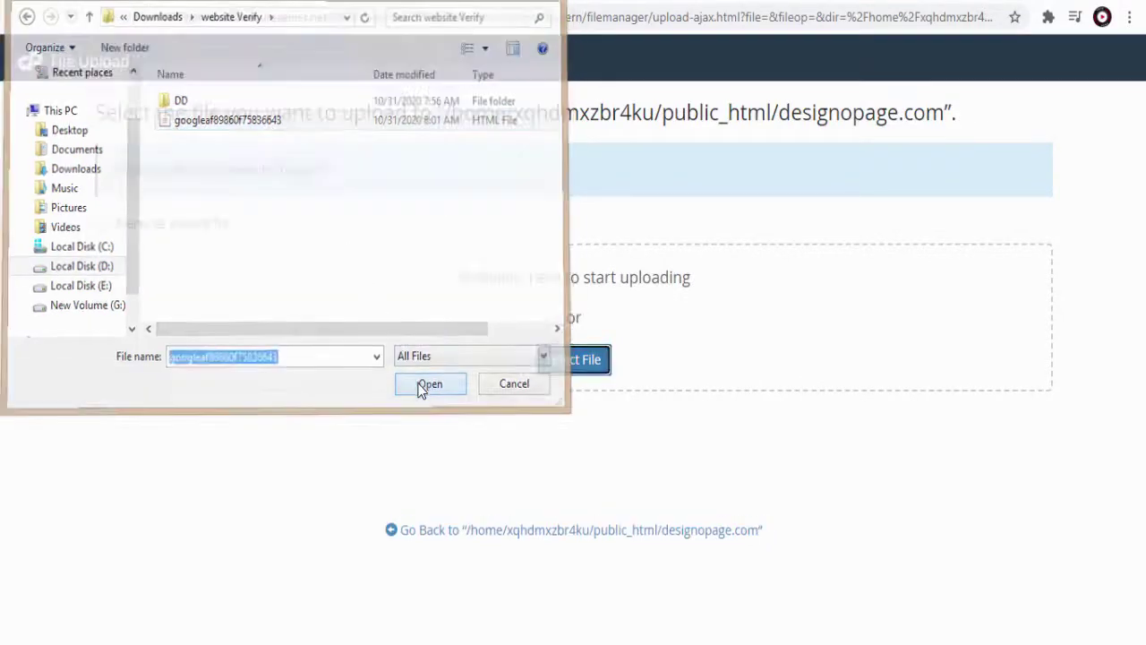
left_click(555, 534)
left_click(423, 583)
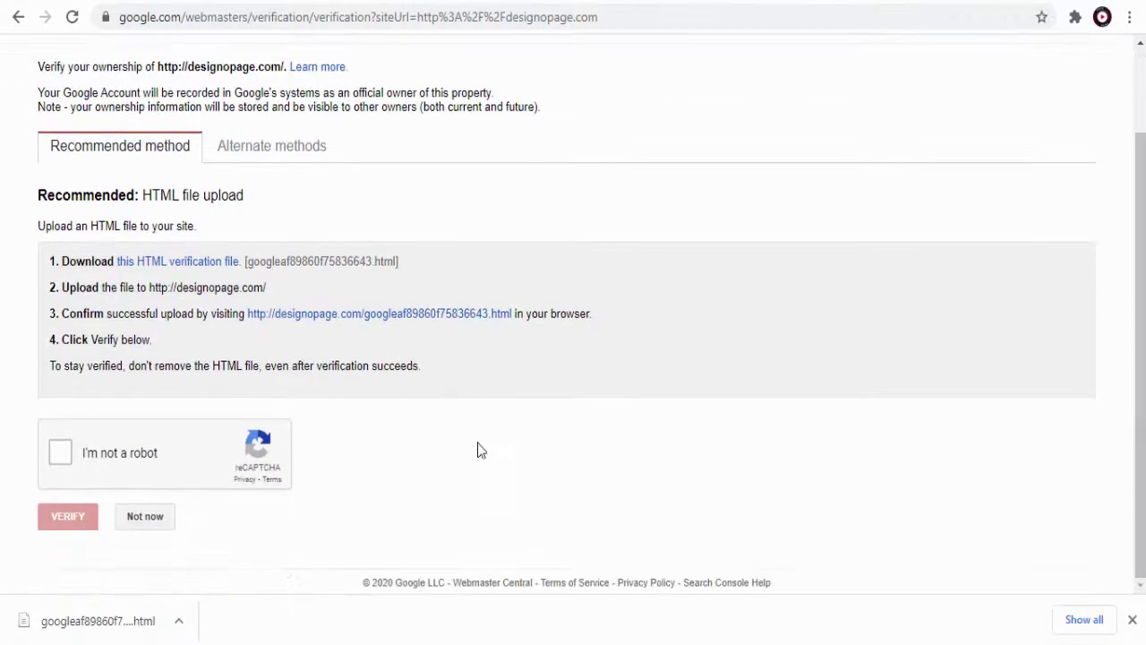
Pass the reCAPTCHA to verify ownership of designopage.com in Webmaster Central, and reopen the Advanced channel settings from YouTube Studio
left_click(62, 452)
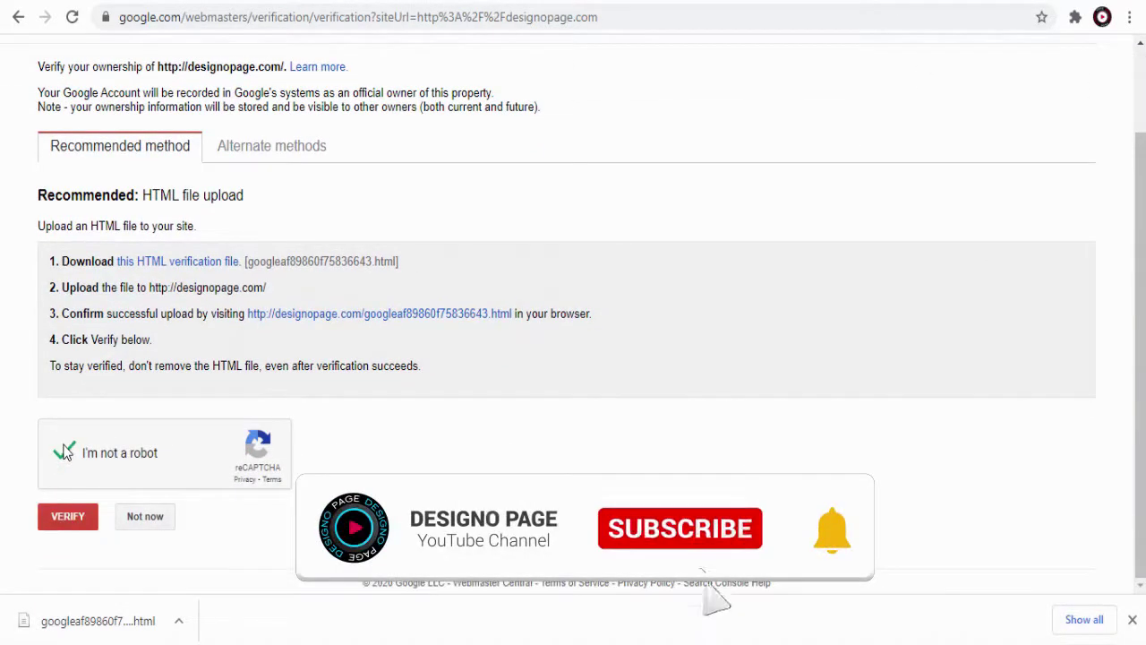
left_click(68, 517)
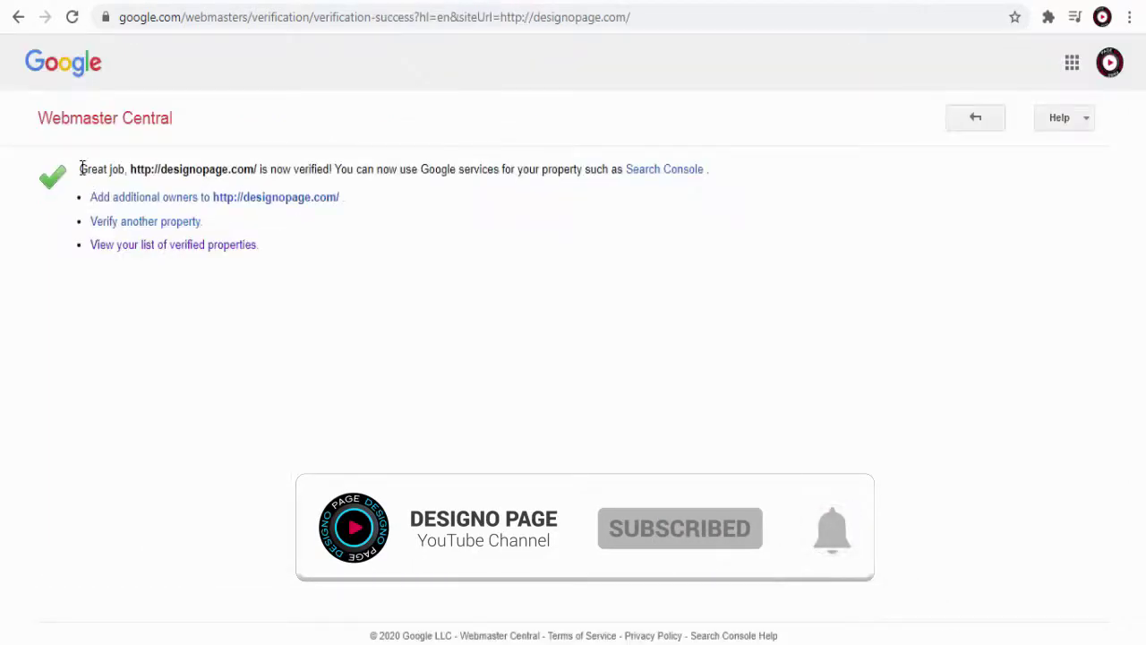
left_click_drag(331, 168, 133, 176)
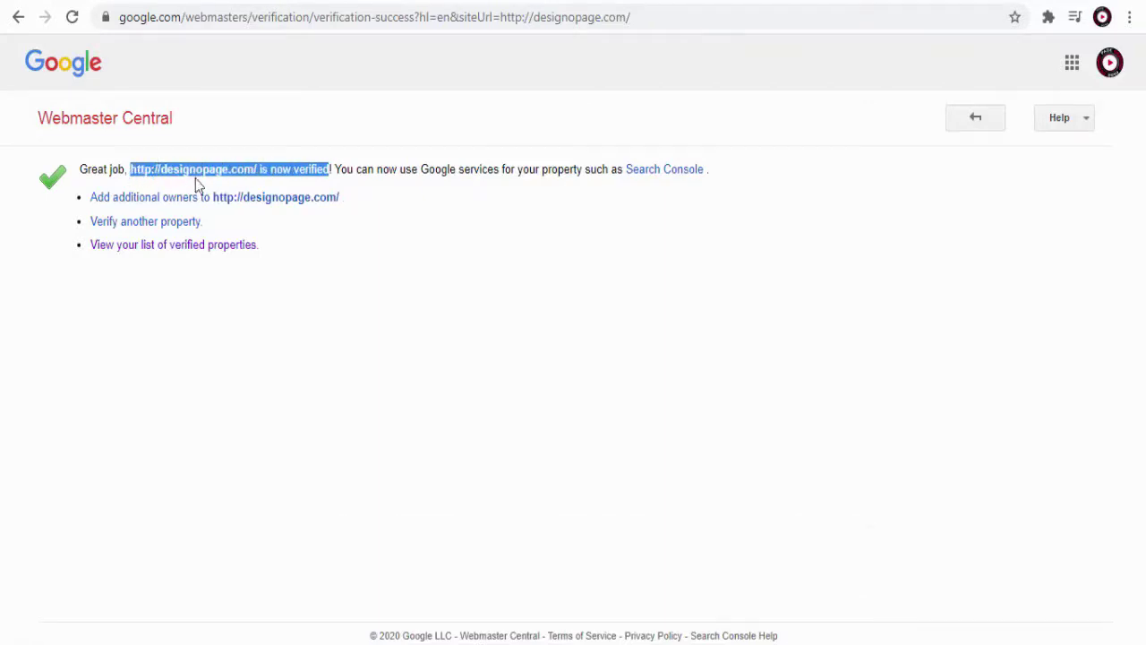
left_click(221, 186)
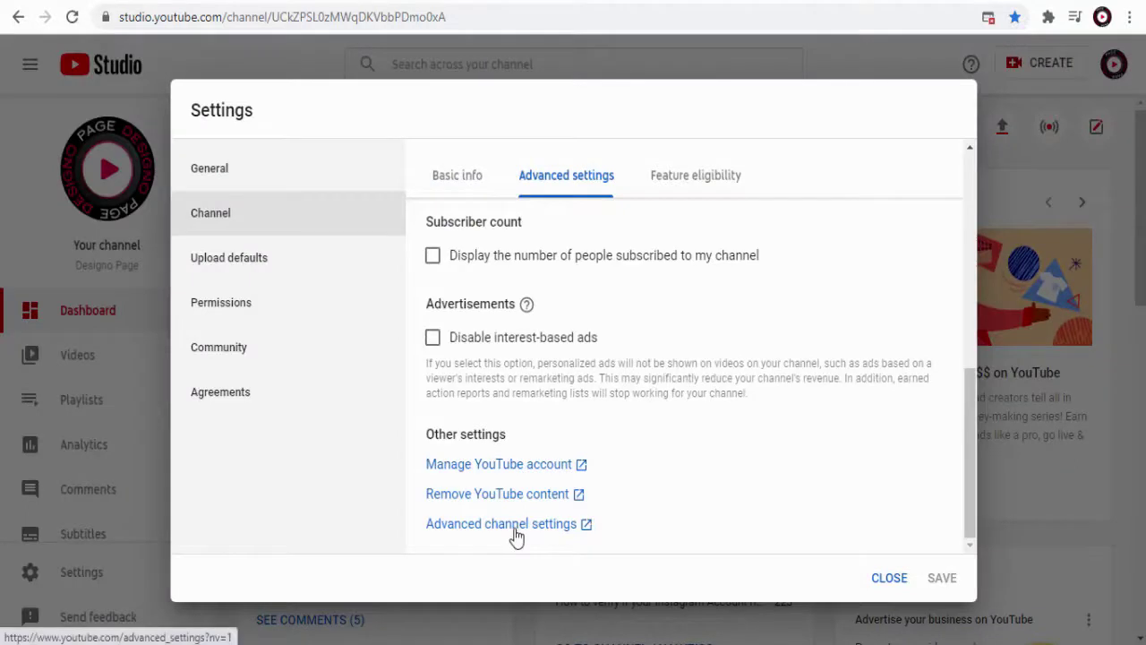
left_click(515, 535)
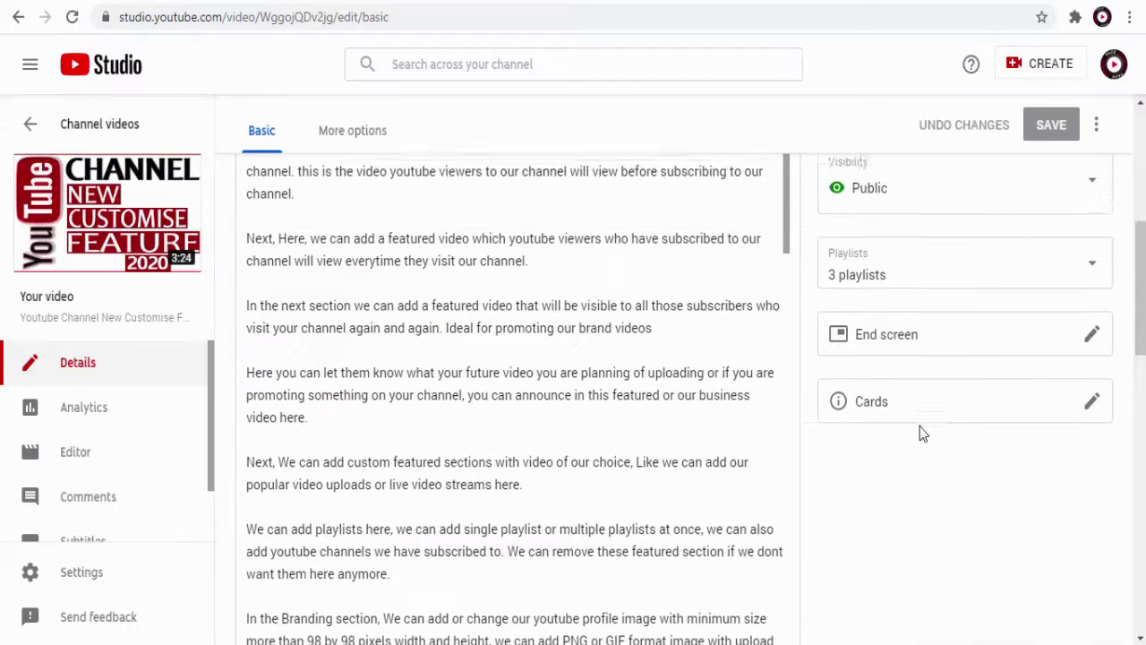
scroll(923, 432, "up", 2)
left_click(1092, 422)
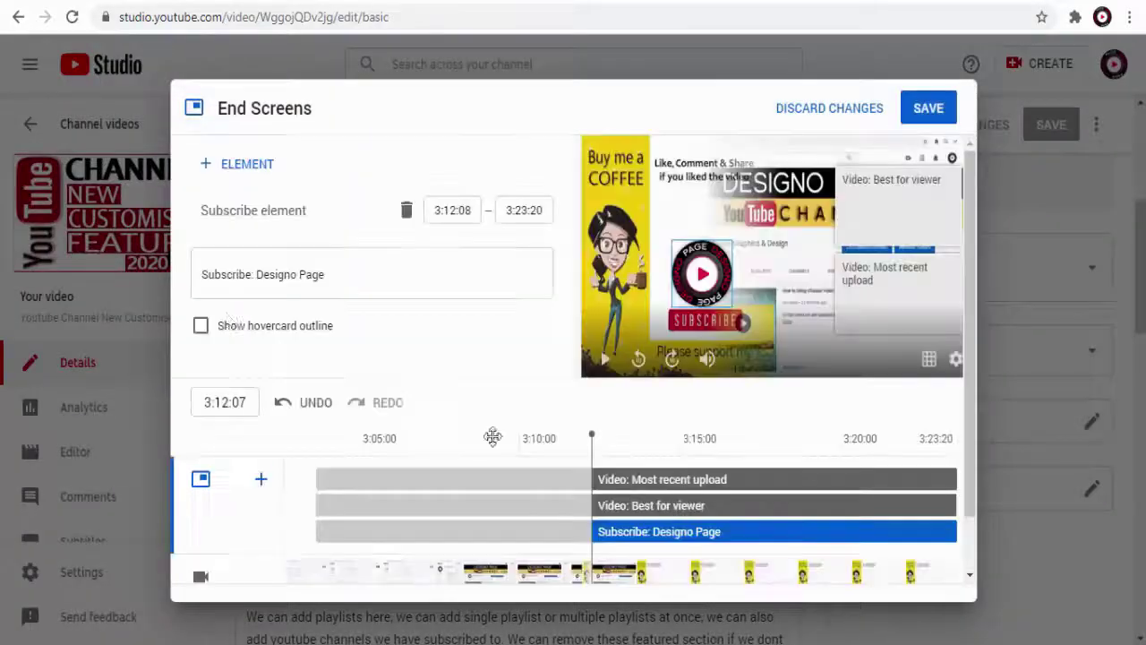
left_click(225, 163)
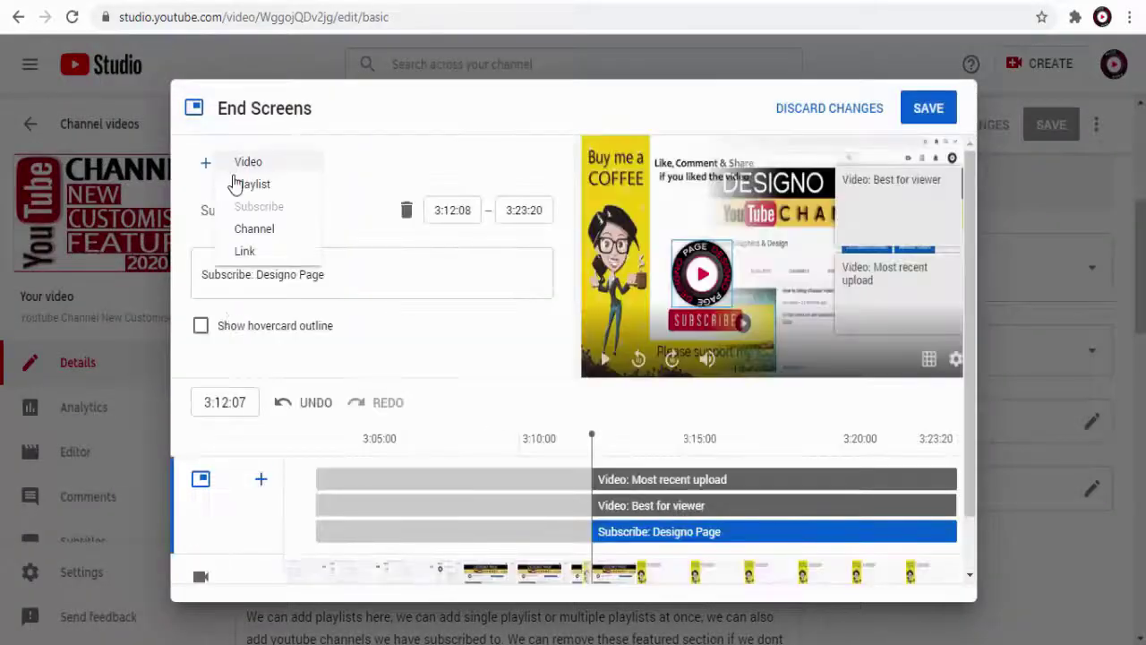
left_click(253, 259)
type("www.designopage.com")
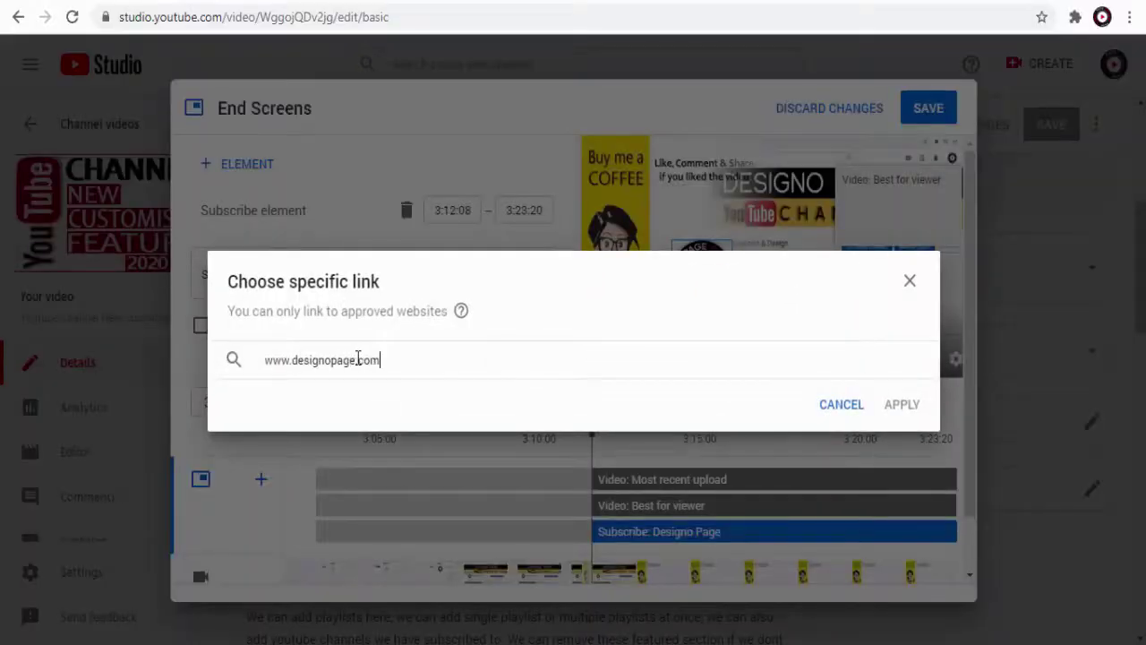
left_click(900, 404)
left_click(927, 107)
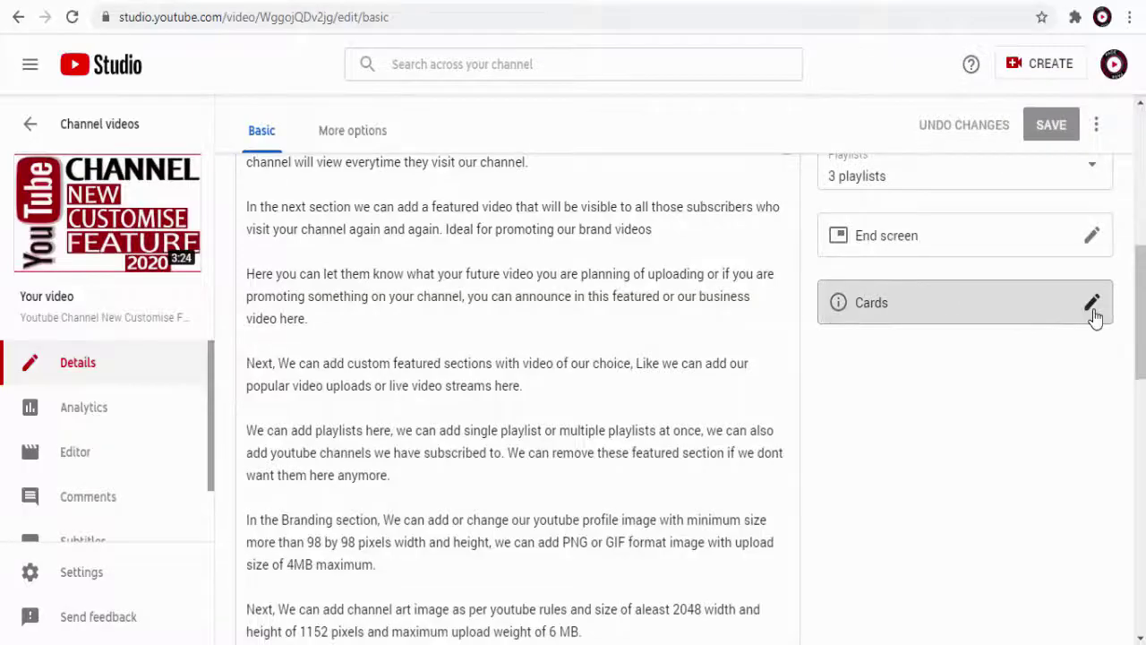
left_click(1090, 317)
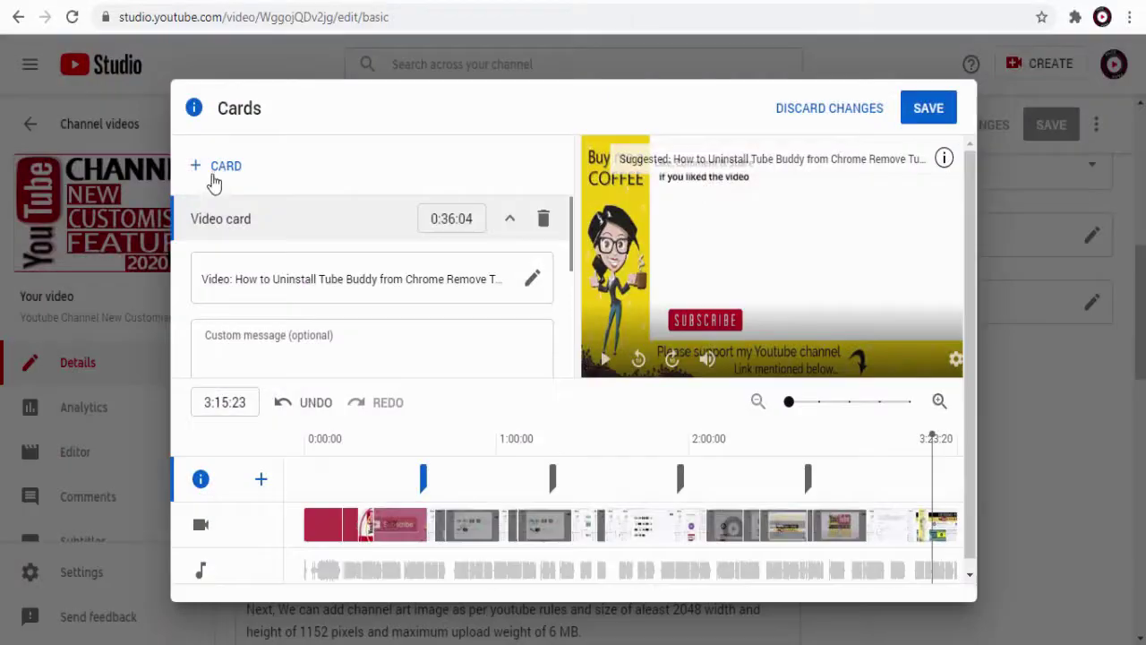
left_click(215, 168)
left_click(214, 236)
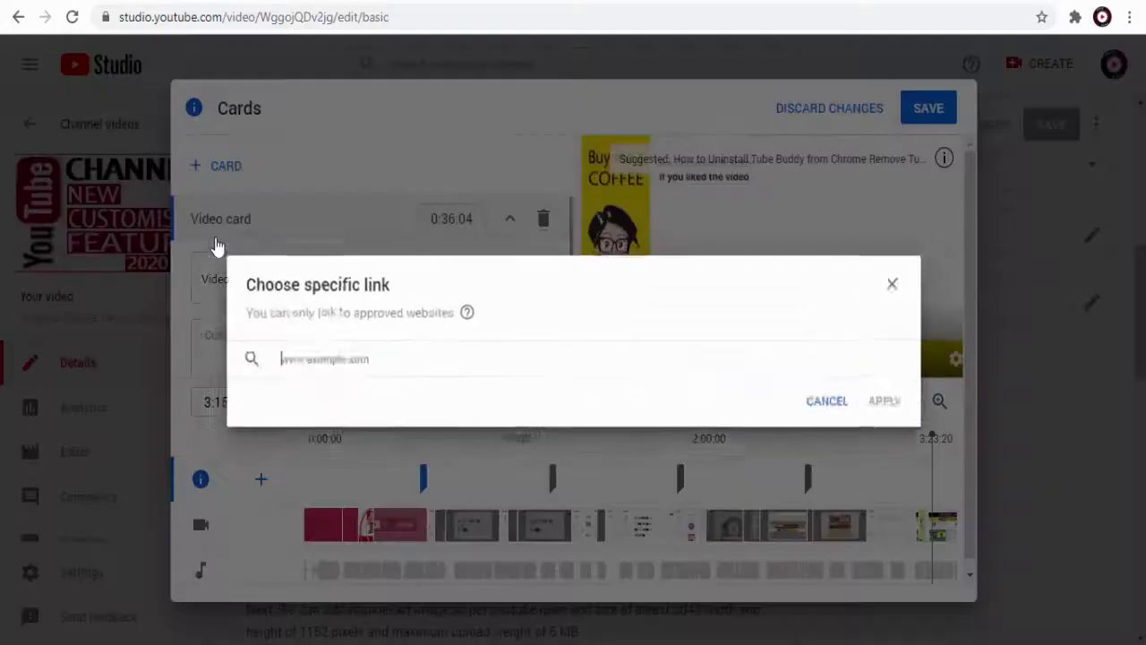
left_click(358, 355)
left_click(292, 383)
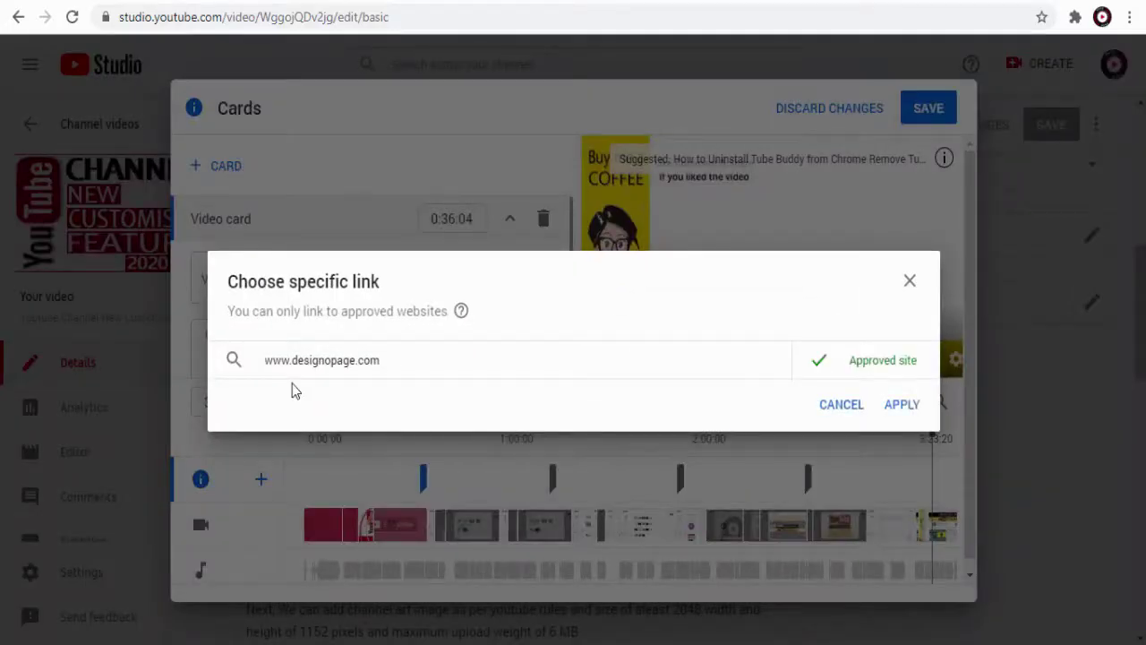
left_click(902, 404)
left_click(928, 111)
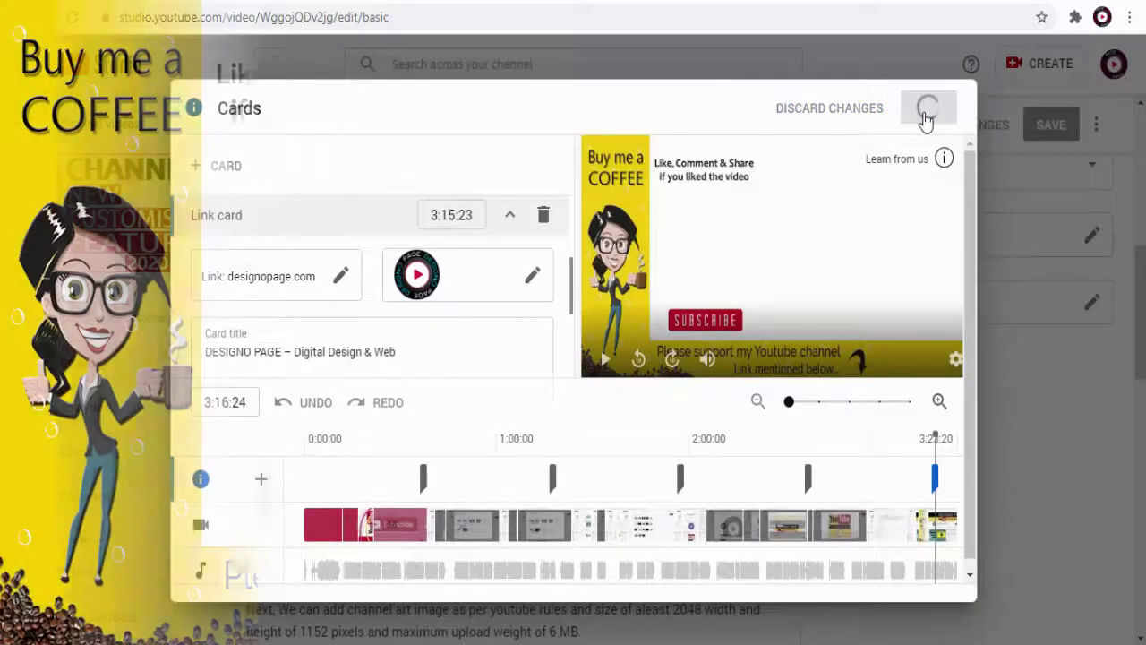